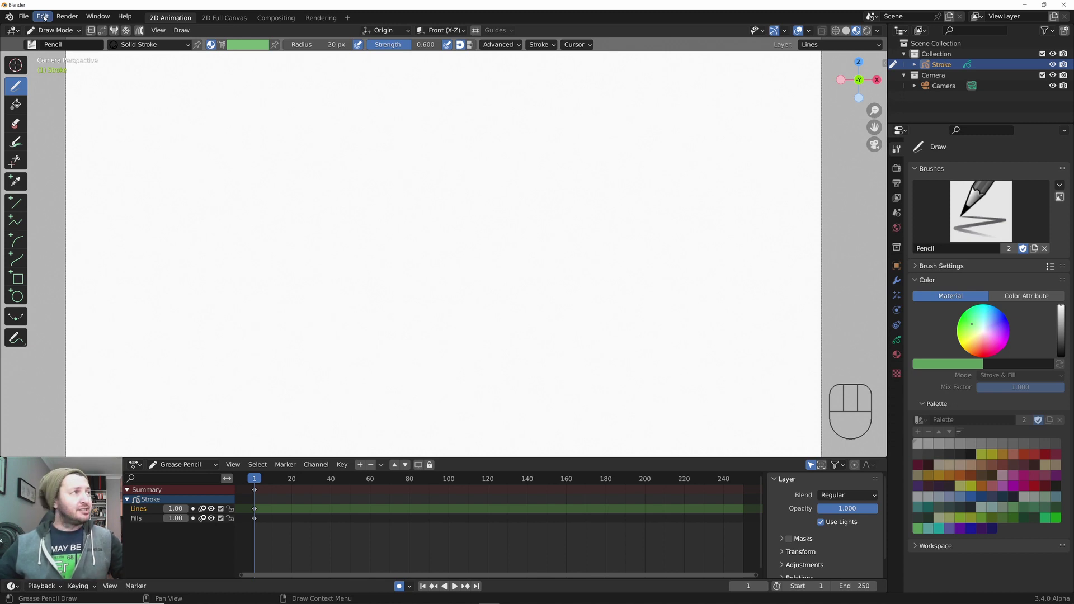
Enable the Sequencer: Storypencil add-on from the Testing add-ons, searching 'story', then close Preferences
{"action": "left_click", "coordinate": [44, 17]}
{"action": "left_click", "coordinate": [78, 166]}
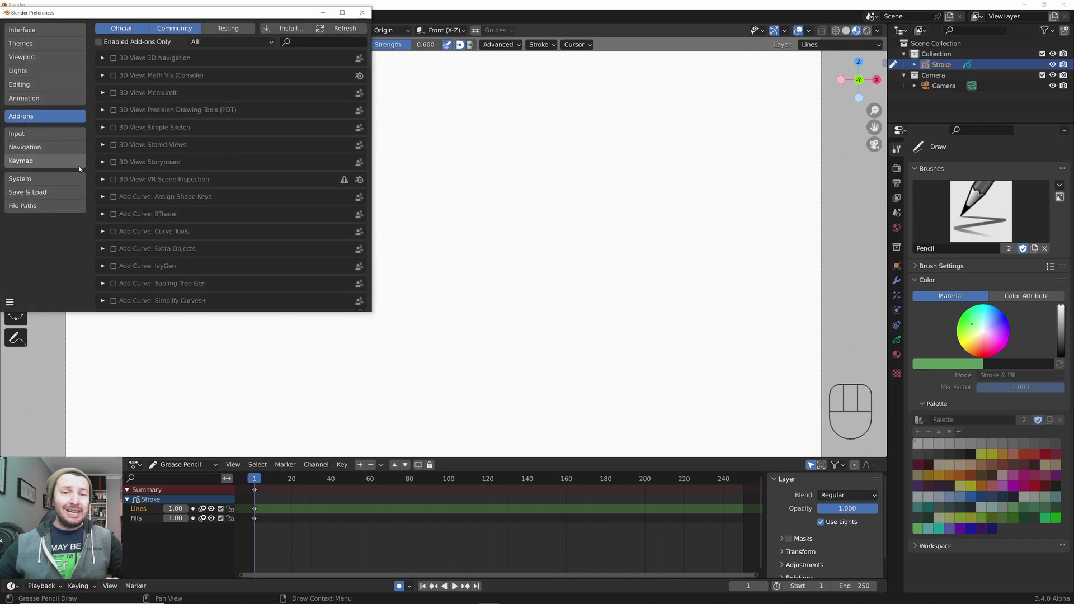
{"action": "left_click", "coordinate": [235, 28]}
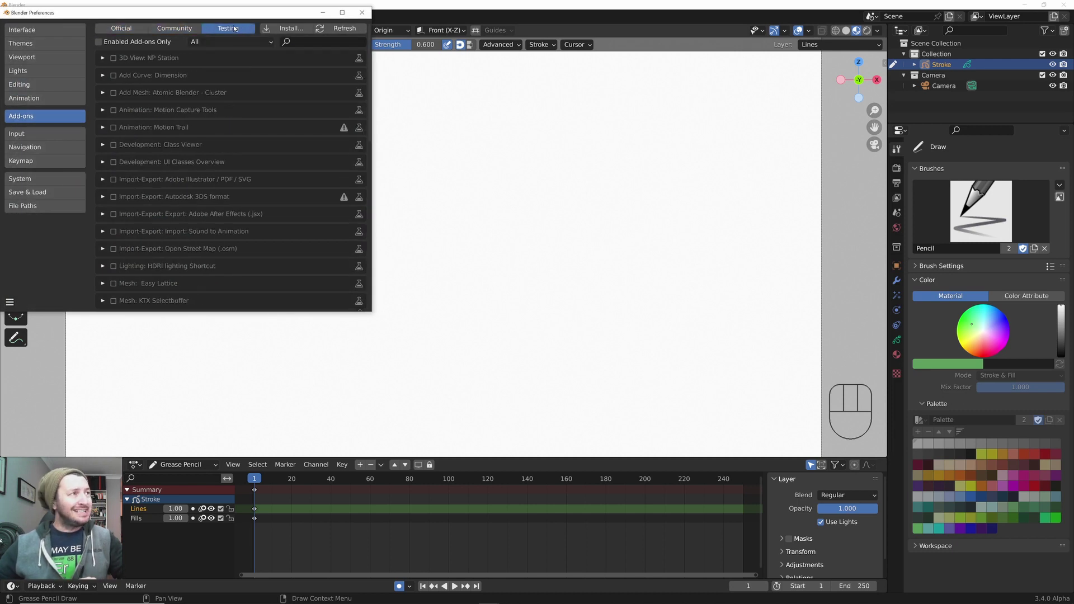
{"action": "type", "text": "story"}
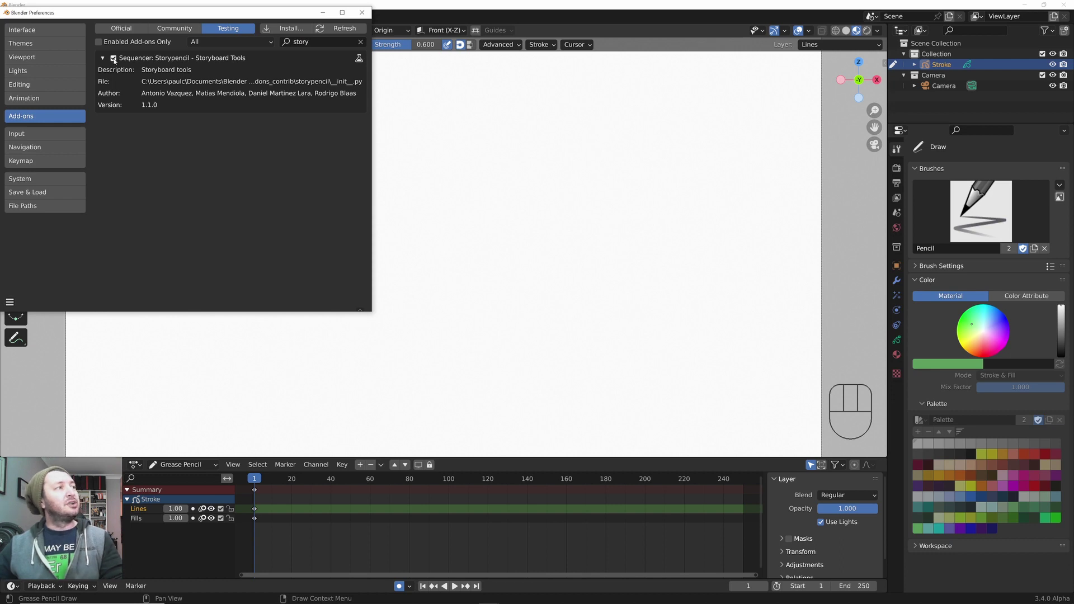
{"action": "left_click", "coordinate": [362, 13]}
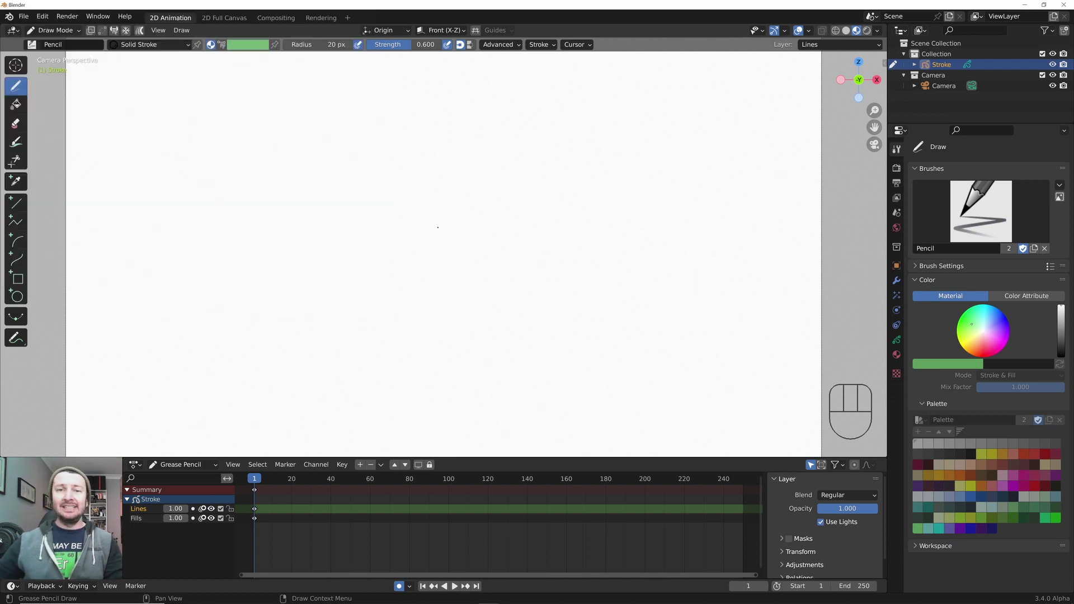
Run Setup Storyboard Session from the Draw menu to get a Video Editing layout with a Scene strip
{"action": "left_click", "coordinate": [183, 31]}
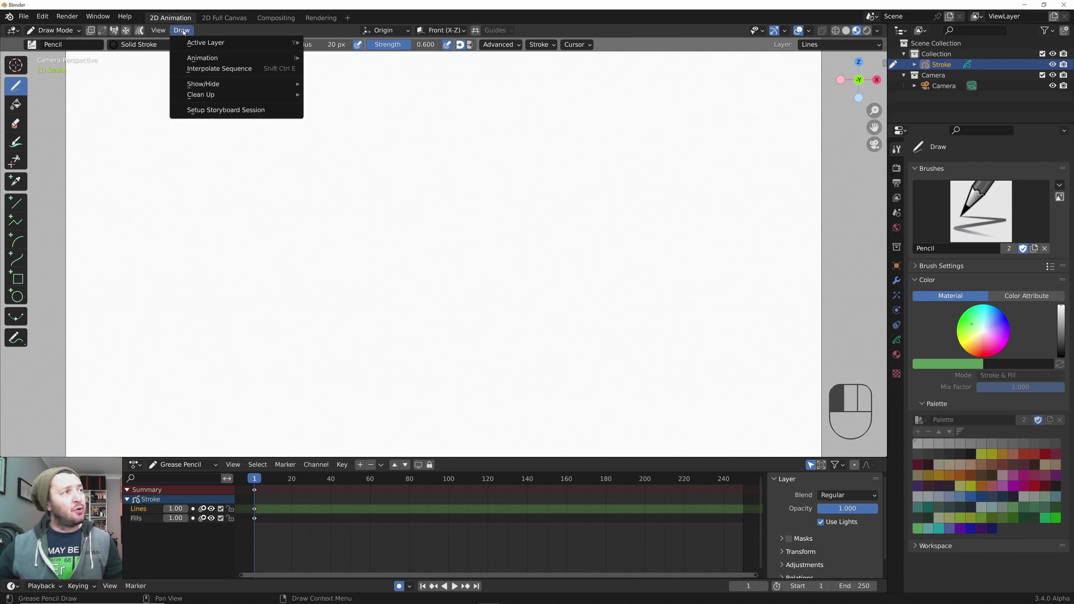
{"action": "left_click", "coordinate": [256, 111]}
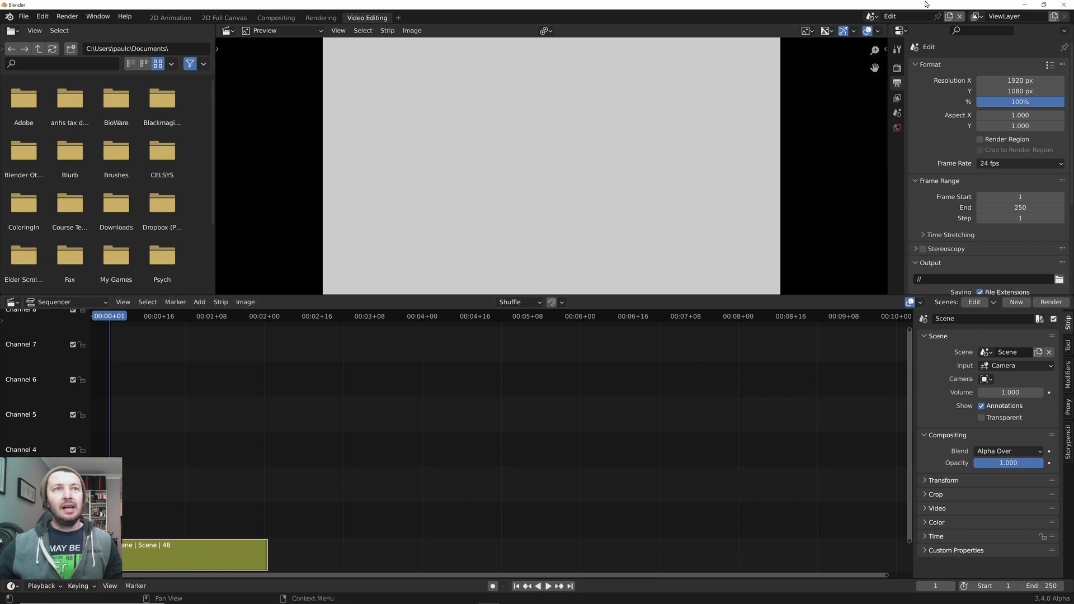
{"action": "left_click", "coordinate": [872, 20]}
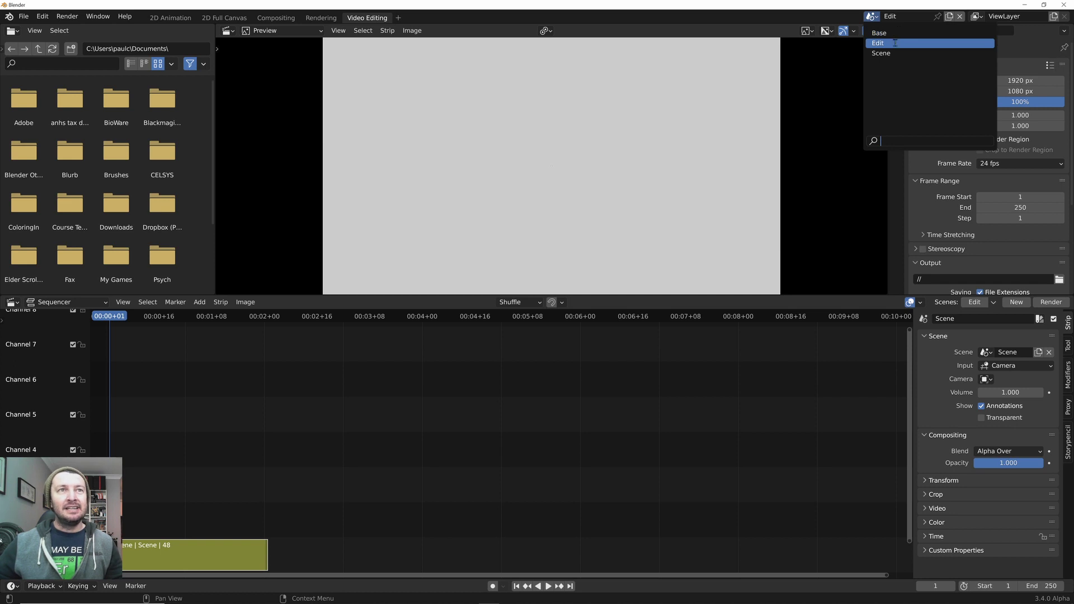
{"action": "left_click", "coordinate": [877, 12]}
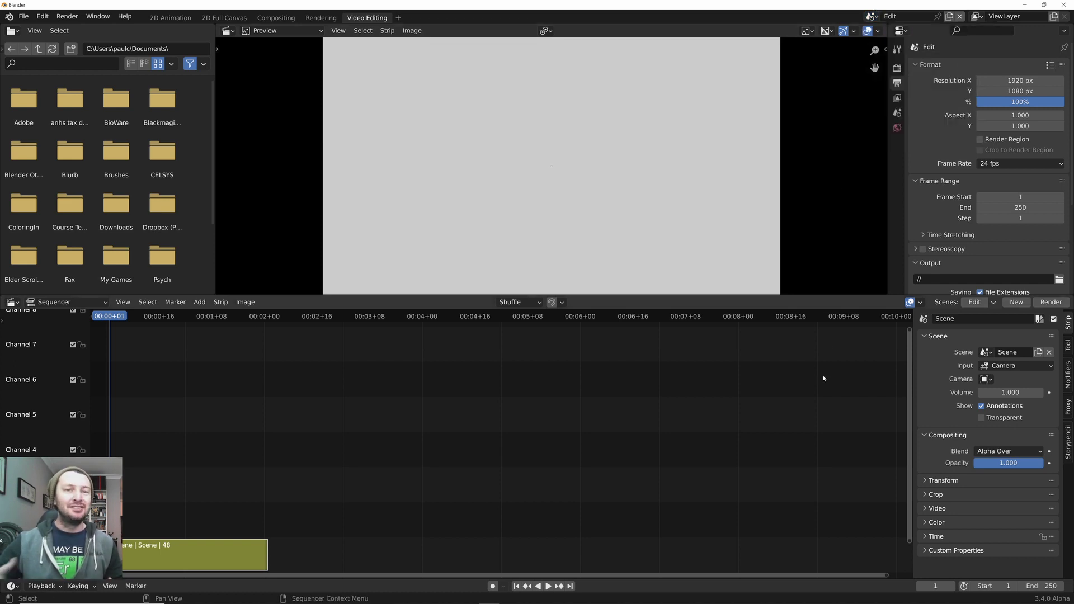
{"action": "left_click", "coordinate": [1068, 438]}
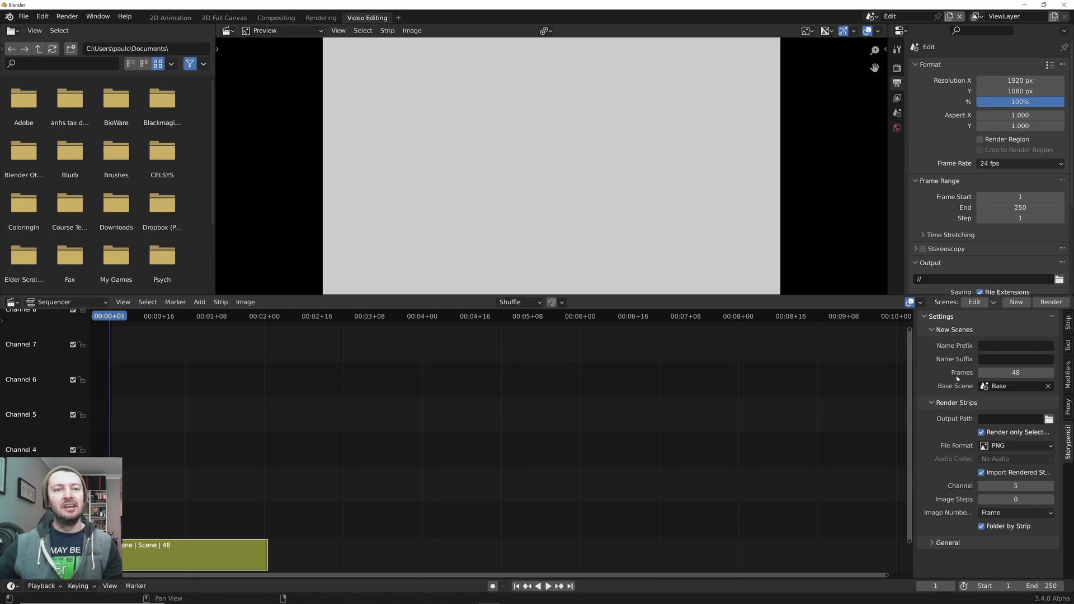
{"action": "left_click", "coordinate": [1067, 323]}
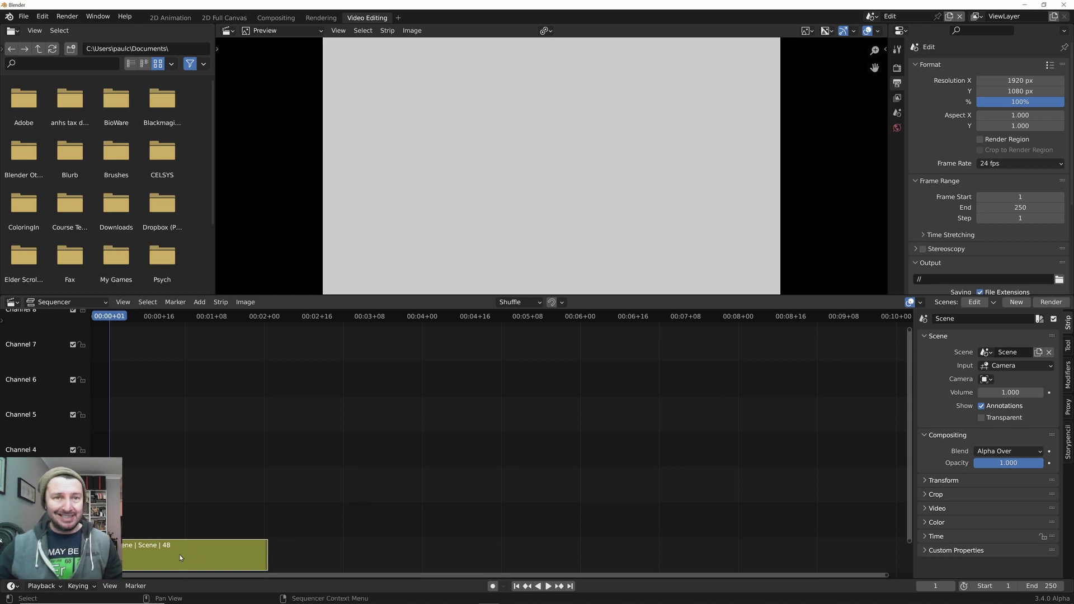
Open the Scene strip's own scene in the 2D Animation workspace, showing its empty camera frame
{"action": "left_click", "coordinate": [994, 303]}
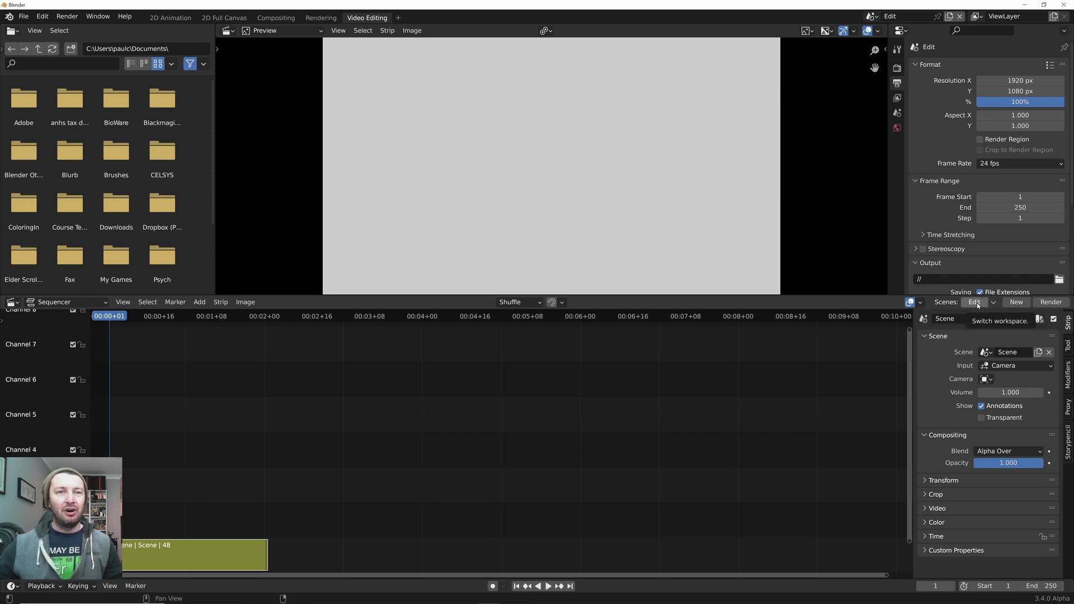
{"action": "left_click", "coordinate": [974, 303]}
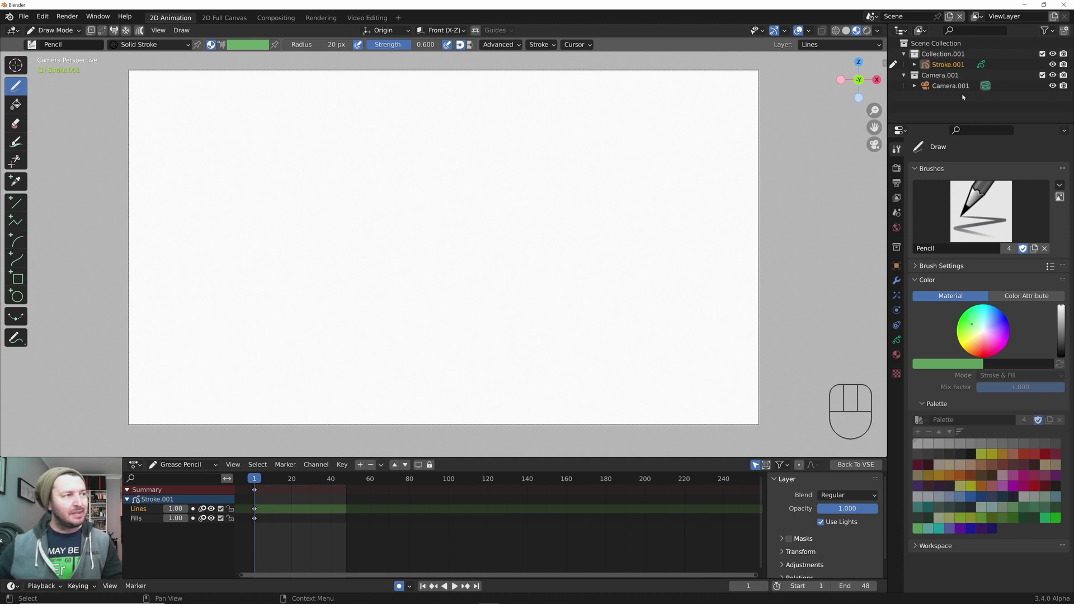
Switch to the Ink Pen brush and draw the face circle with eyes and a smile
{"action": "left_click", "coordinate": [64, 44]}
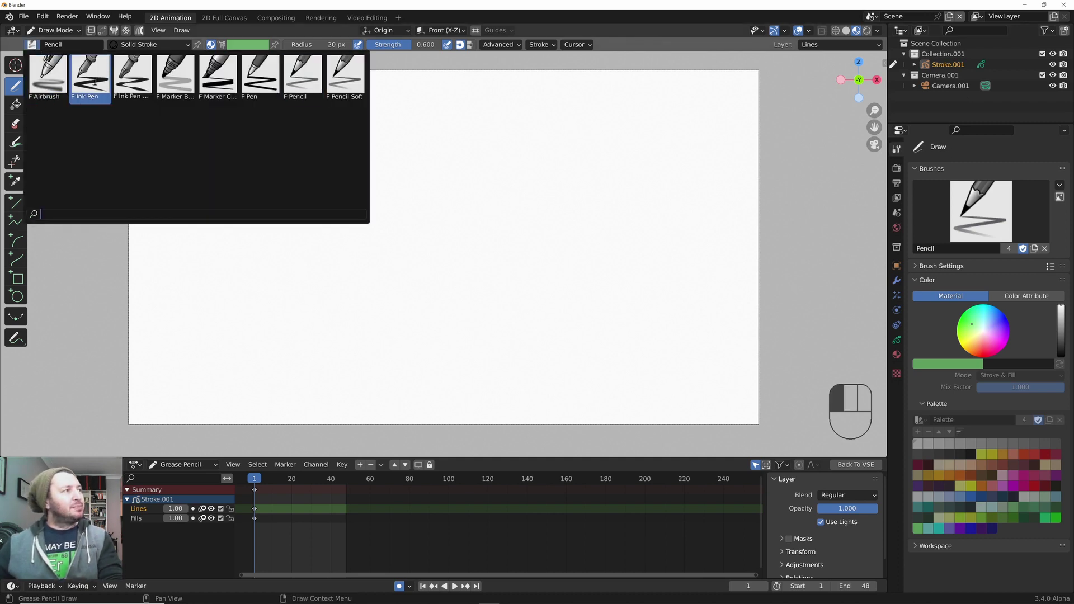
{"action": "left_click", "coordinate": [92, 76]}
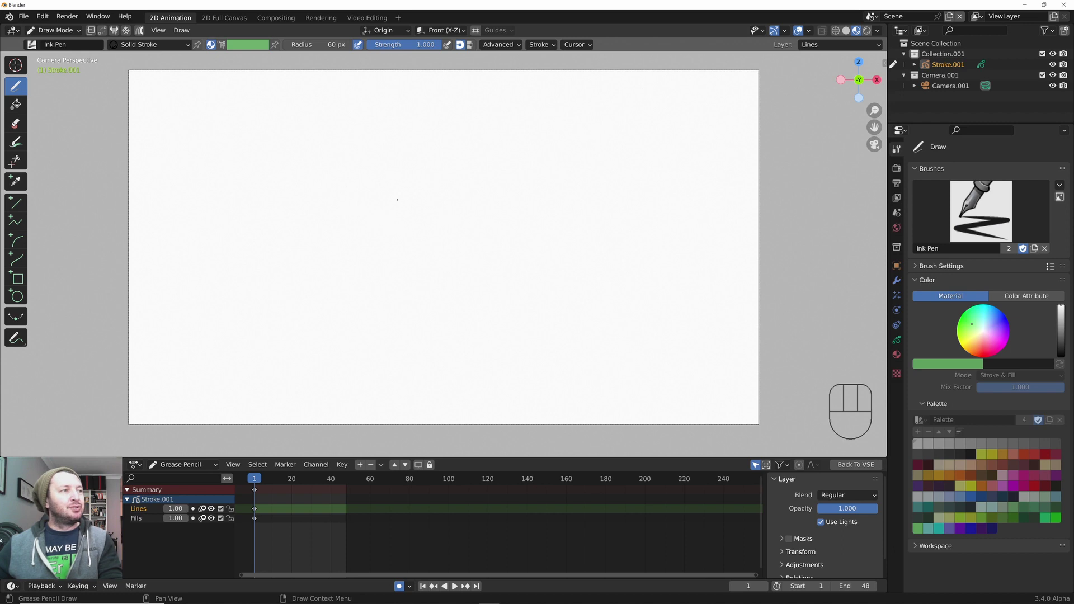
{"action": "mouse_move", "coordinate": [397, 200]}
{"action": "left_mouse_down"}
{"action": "mouse_move", "coordinate": [353, 267]}
{"action": "mouse_move", "coordinate": [409, 309]}
{"action": "mouse_move", "coordinate": [452, 244]}
{"action": "mouse_move", "coordinate": [386, 204]}
{"action": "left_mouse_up"}
{"action": "left_click_drag", "start_coordinate": [379, 242], "coordinate": [379, 244]}
{"action": "left_click_drag", "start_coordinate": [399, 235], "coordinate": [391, 272]}
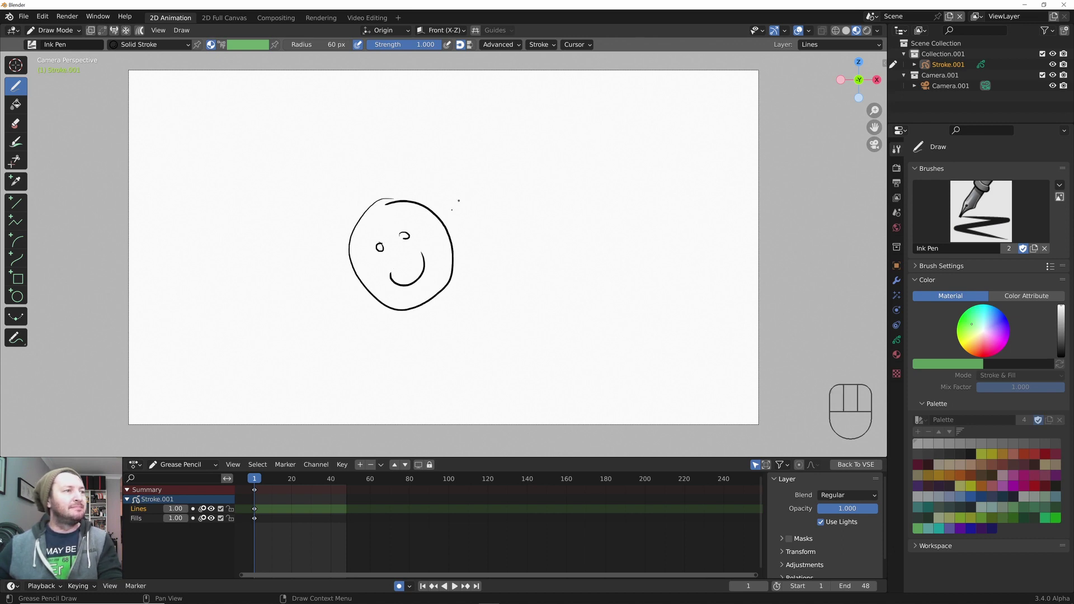
Add a waving arm beside the face and exclamation-style strokes above the head
{"action": "mouse_move", "coordinate": [471, 226]}
{"action": "left_mouse_down"}
{"action": "mouse_move", "coordinate": [470, 243]}
{"action": "mouse_move", "coordinate": [454, 250]}
{"action": "mouse_move", "coordinate": [473, 219]}
{"action": "mouse_move", "coordinate": [487, 227]}
{"action": "left_mouse_up"}
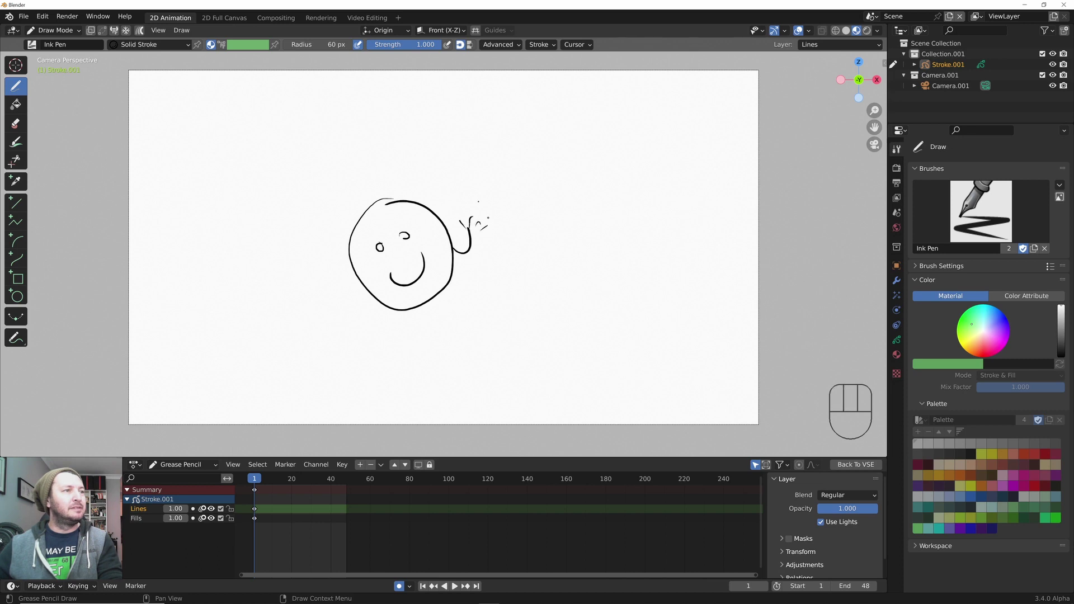
{"action": "mouse_move", "coordinate": [437, 153]}
{"action": "left_mouse_down"}
{"action": "mouse_move", "coordinate": [445, 172]}
{"action": "mouse_move", "coordinate": [469, 162]}
{"action": "left_mouse_up"}
{"action": "left_click_drag", "start_coordinate": [473, 132], "coordinate": [494, 150]}
{"action": "left_click_drag", "start_coordinate": [445, 184], "coordinate": [435, 202]}
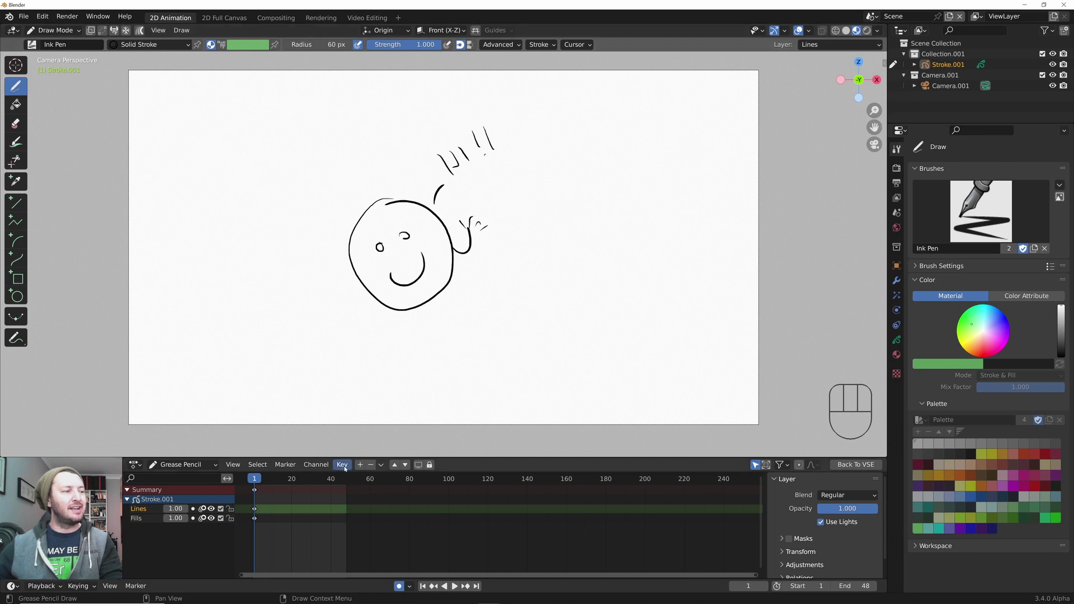
Return to the sequencer and play the storyboard, stopping at frame 14
{"action": "left_click", "coordinate": [864, 465]}
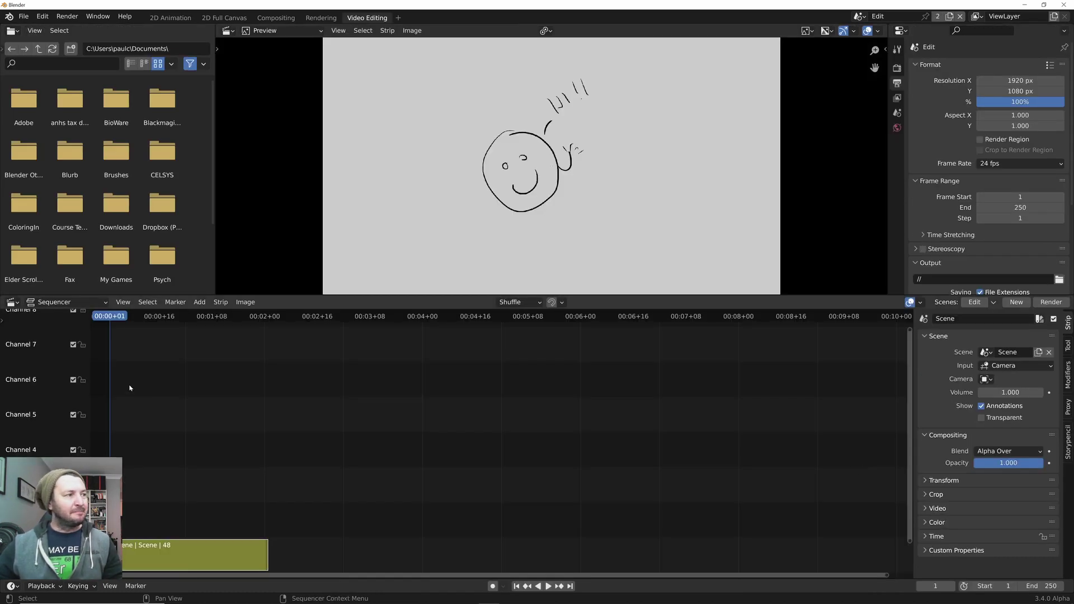
{"action": "key", "text": "space"}
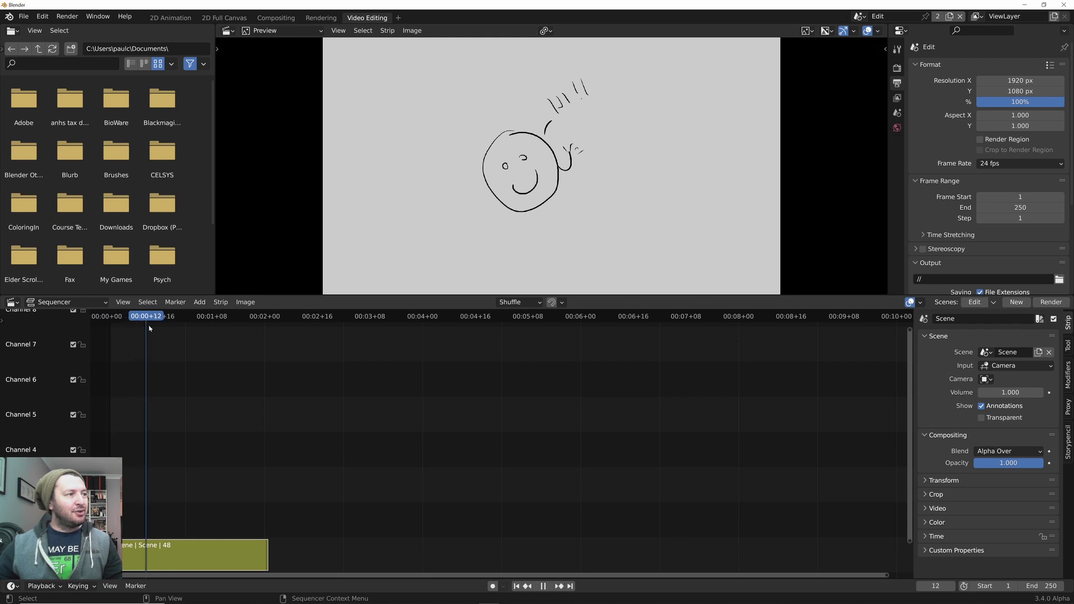
{"action": "key", "text": "space"}
{"action": "key", "text": "t"}
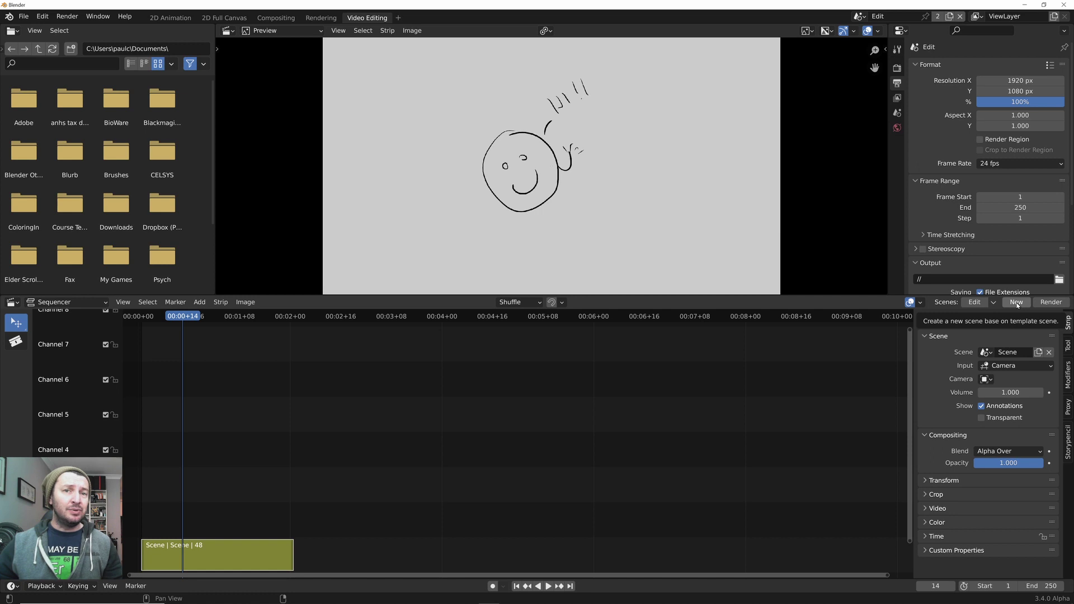
Create a new scene named Shot02 and add its strip above the Scene strip
{"action": "left_click", "coordinate": [1015, 303]}
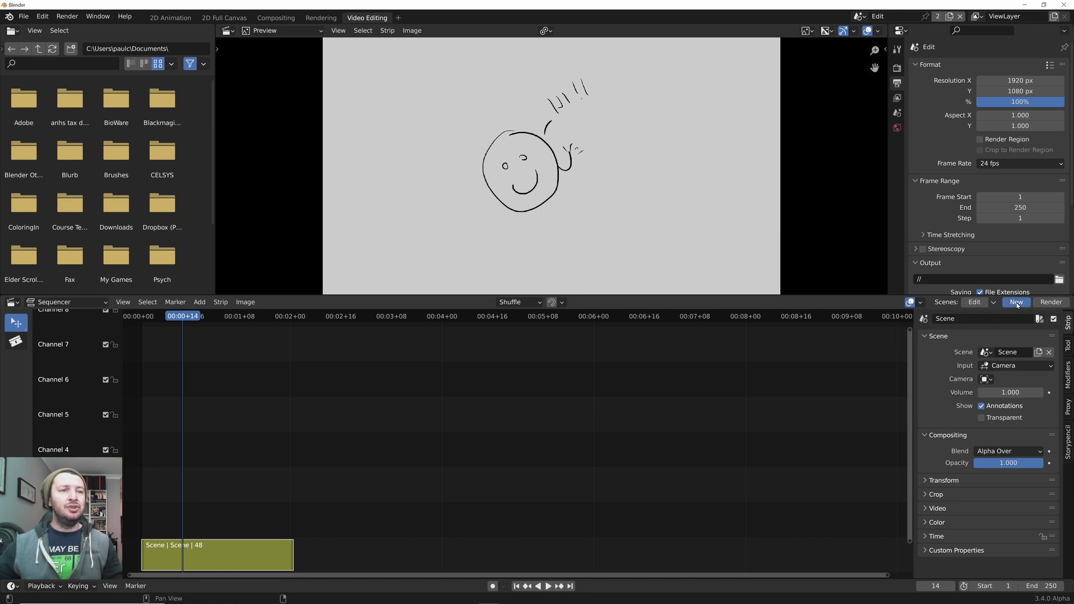
{"action": "left_click", "coordinate": [978, 320]}
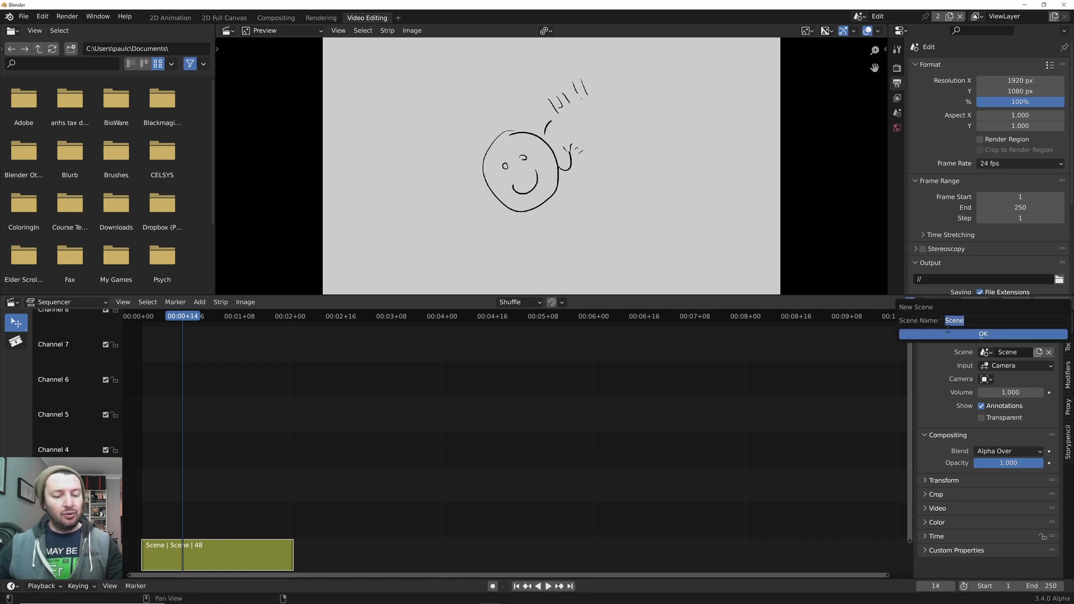
{"action": "type", "text": "Shot02"}
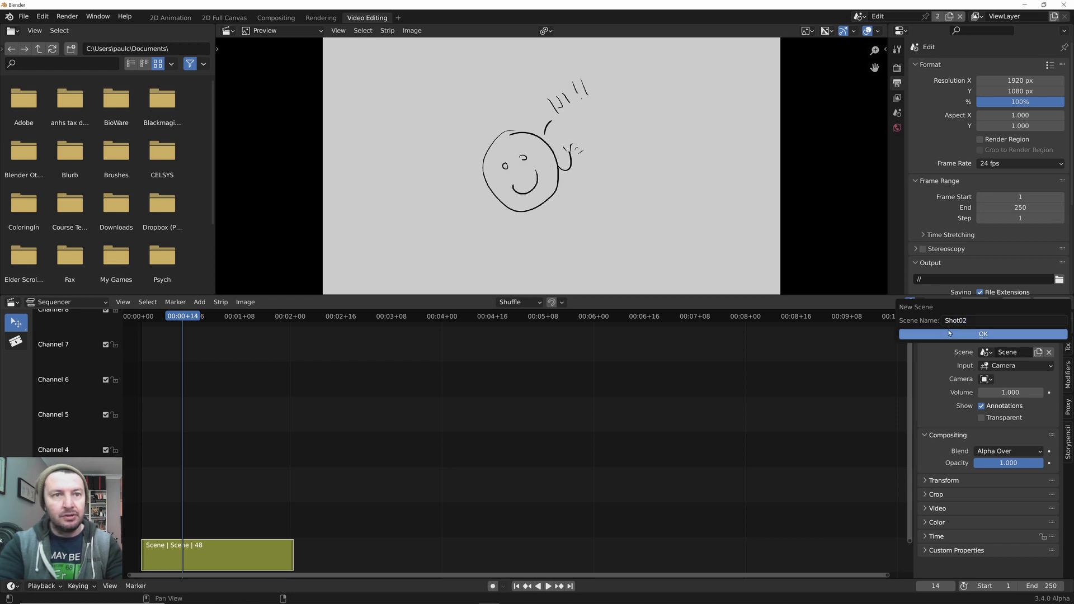
{"action": "left_click", "coordinate": [949, 334]}
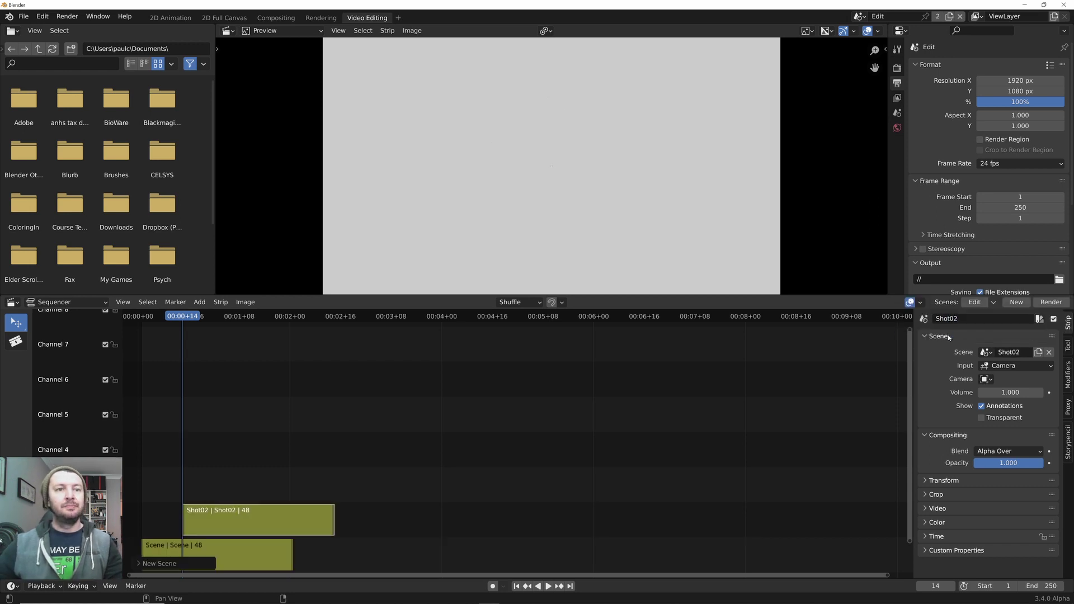
Open the Shot02 scene for drawing, undo a test stroke, and select the Ink Pen brush
{"action": "left_click", "coordinate": [976, 302]}
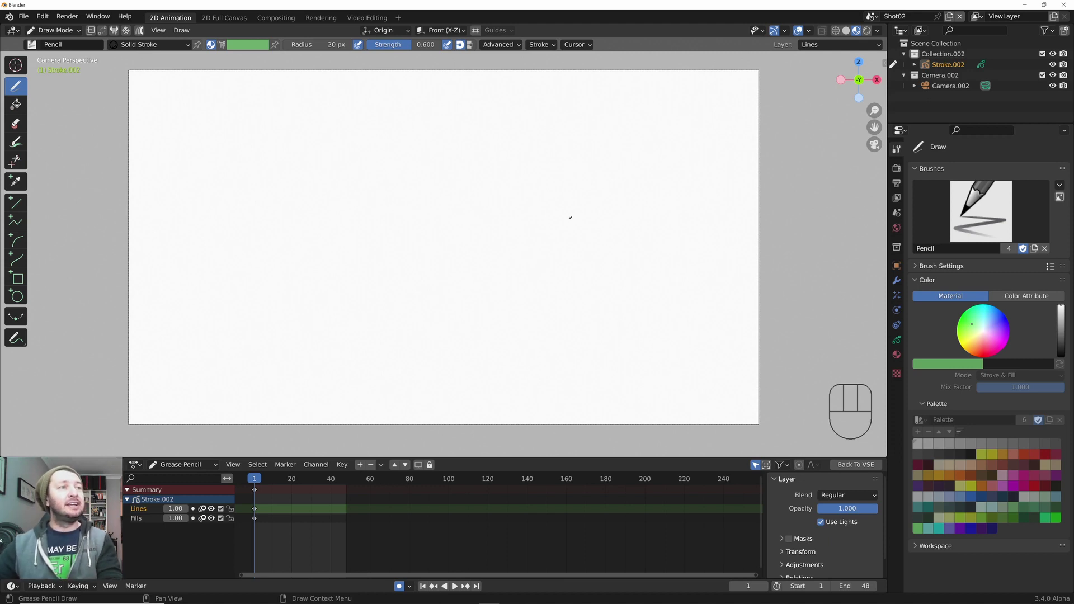
{"action": "mouse_move", "coordinate": [576, 197]}
{"action": "left_mouse_down"}
{"action": "mouse_move", "coordinate": [561, 198]}
{"action": "mouse_move", "coordinate": [603, 332]}
{"action": "mouse_move", "coordinate": [554, 221]}
{"action": "left_mouse_up"}
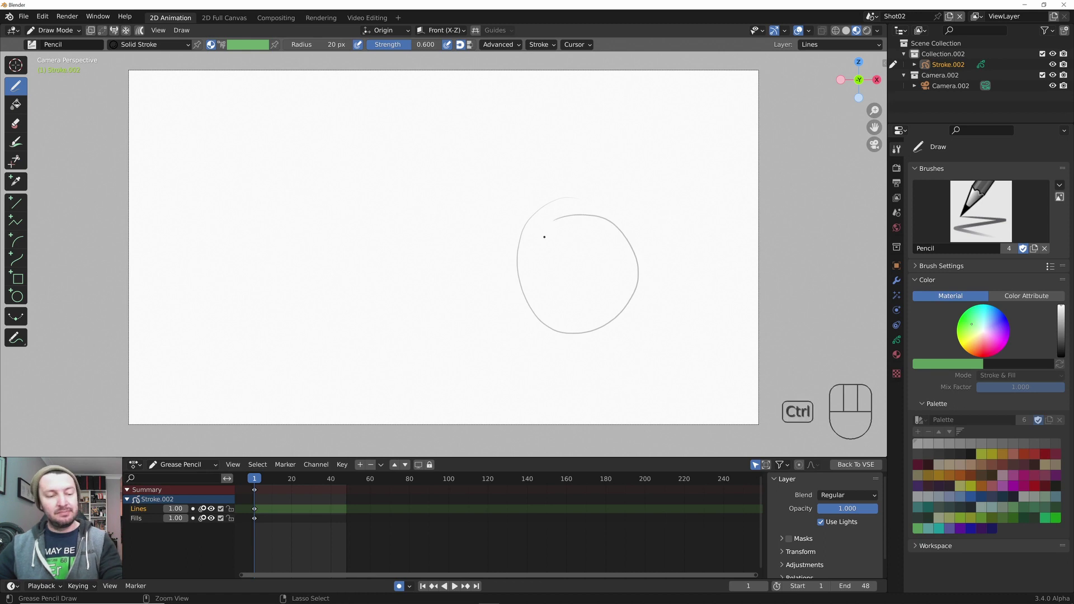
{"action": "key", "text": "ctrl+z"}
{"action": "left_click", "coordinate": [53, 30]}
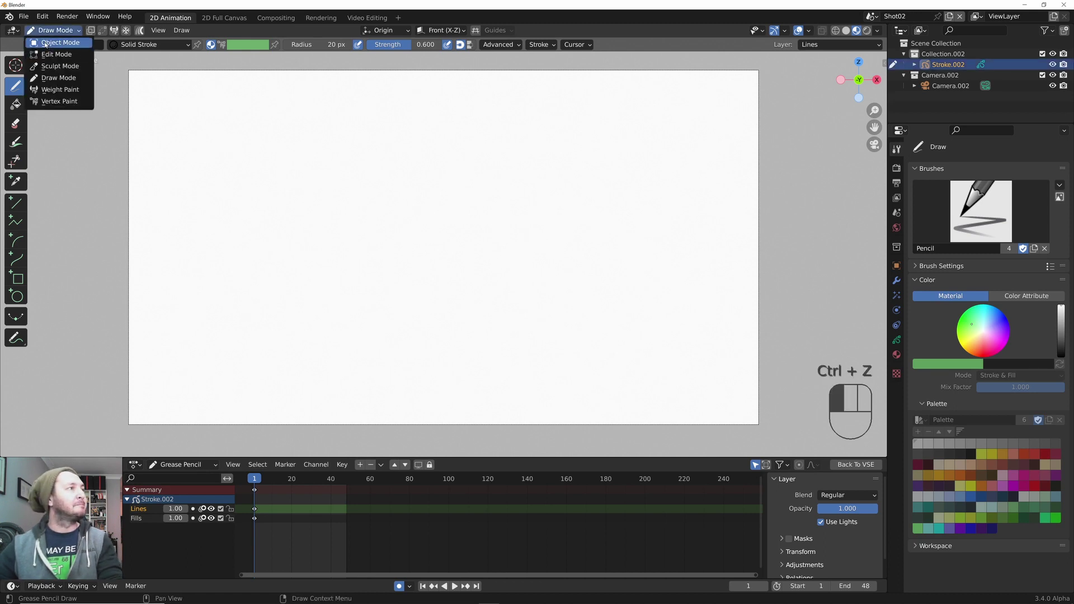
{"action": "left_click", "coordinate": [54, 30]}
{"action": "left_click", "coordinate": [49, 44]}
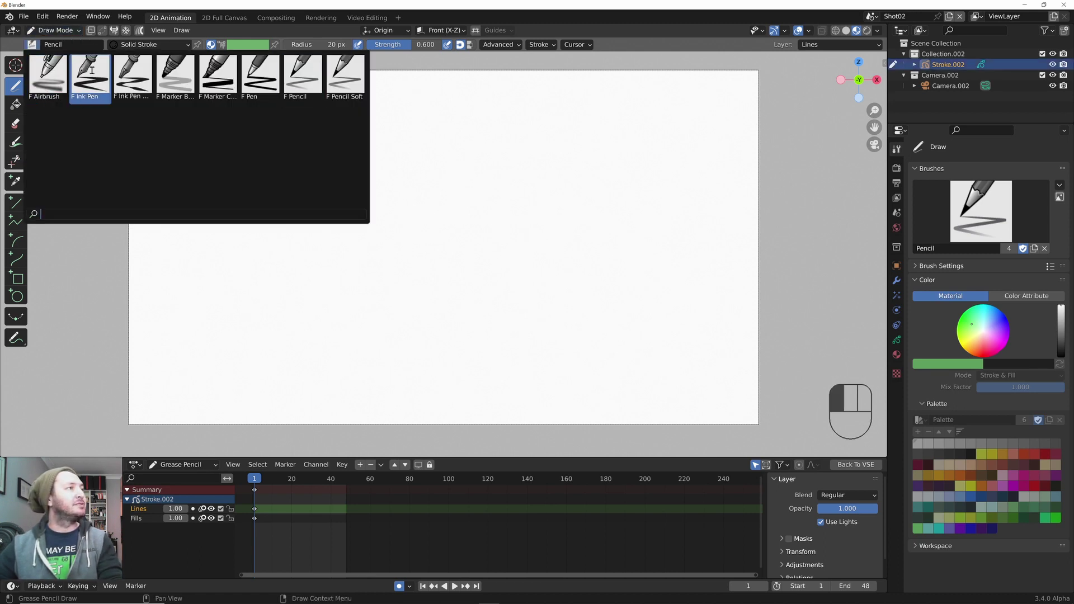
{"action": "left_click", "coordinate": [90, 75]}
Ink a head circle with eyes, a smiling mouth, a hair bun and a waving arc
{"action": "mouse_move", "coordinate": [580, 199]}
{"action": "left_mouse_down"}
{"action": "mouse_move", "coordinate": [542, 290]}
{"action": "mouse_move", "coordinate": [647, 289]}
{"action": "mouse_move", "coordinate": [565, 199]}
{"action": "left_mouse_up"}
{"action": "mouse_move", "coordinate": [636, 244]}
{"action": "left_mouse_down"}
{"action": "mouse_move", "coordinate": [623, 240]}
{"action": "mouse_move", "coordinate": [637, 247]}
{"action": "mouse_move", "coordinate": [640, 272]}
{"action": "left_mouse_up"}
{"action": "left_click_drag", "start_coordinate": [638, 275], "coordinate": [610, 278]}
{"action": "mouse_move", "coordinate": [647, 234]}
{"action": "left_mouse_down"}
{"action": "mouse_move", "coordinate": [663, 210]}
{"action": "mouse_move", "coordinate": [657, 179]}
{"action": "mouse_move", "coordinate": [632, 185]}
{"action": "left_mouse_up"}
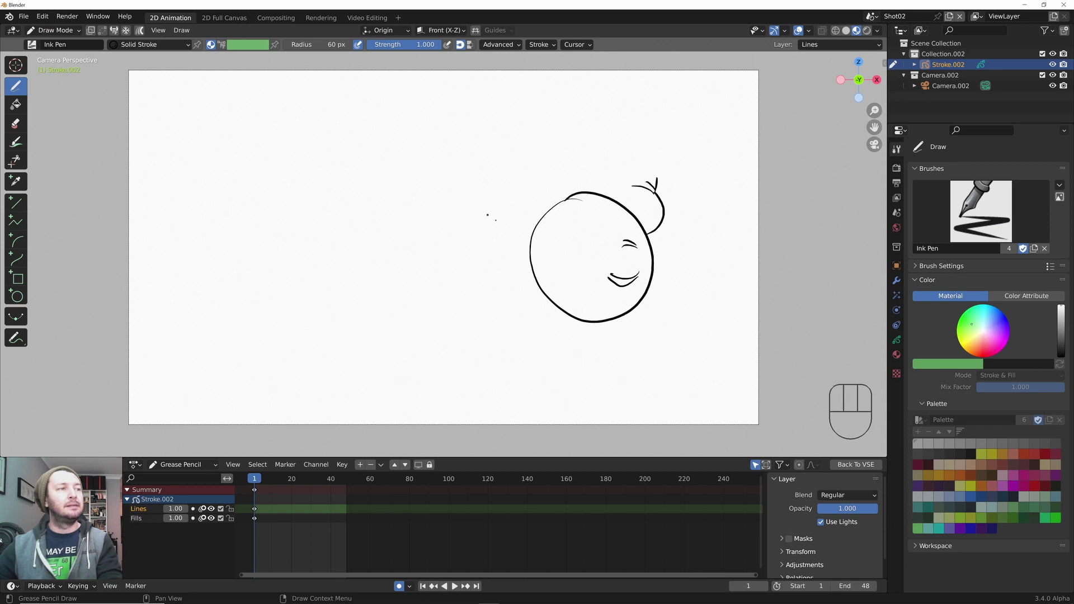
{"action": "left_click_drag", "start_coordinate": [477, 202], "coordinate": [514, 232]}
Handwrite 'Bye!!' with exclamation strokes above the head
{"action": "mouse_move", "coordinate": [426, 171]}
{"action": "left_mouse_down"}
{"action": "mouse_move", "coordinate": [434, 193]}
{"action": "mouse_move", "coordinate": [451, 193]}
{"action": "left_mouse_up"}
{"action": "mouse_move", "coordinate": [463, 159]}
{"action": "left_mouse_down"}
{"action": "mouse_move", "coordinate": [484, 133]}
{"action": "mouse_move", "coordinate": [491, 154]}
{"action": "left_mouse_up"}
{"action": "left_click", "coordinate": [480, 170]}
{"action": "left_click", "coordinate": [495, 159]}
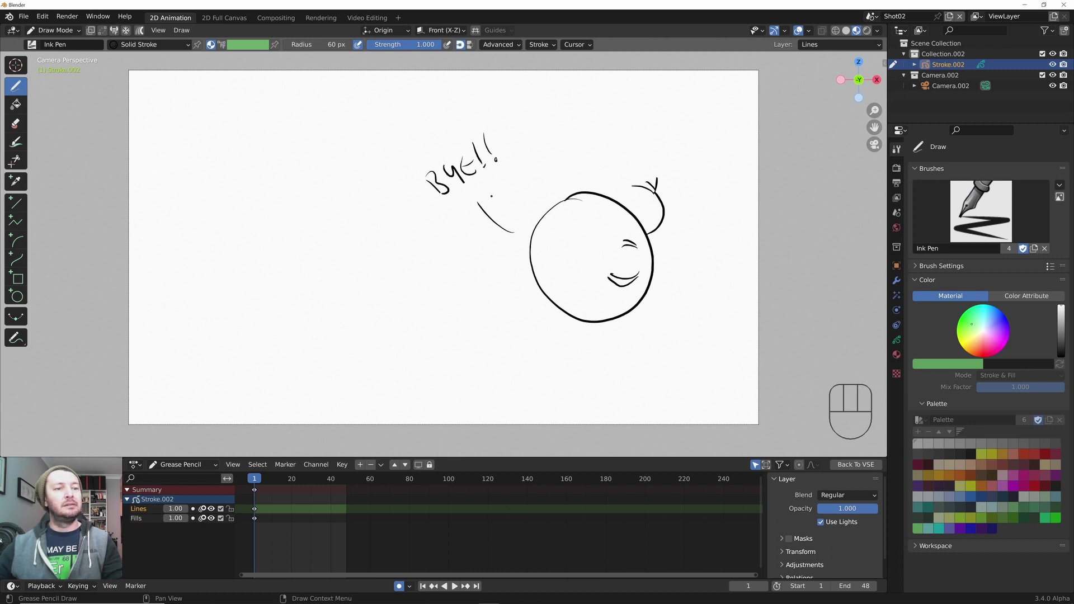
Back in the sequencer, slide the Shot02 strip 12 frames later and select the Scene strip
{"action": "left_click", "coordinate": [856, 465]}
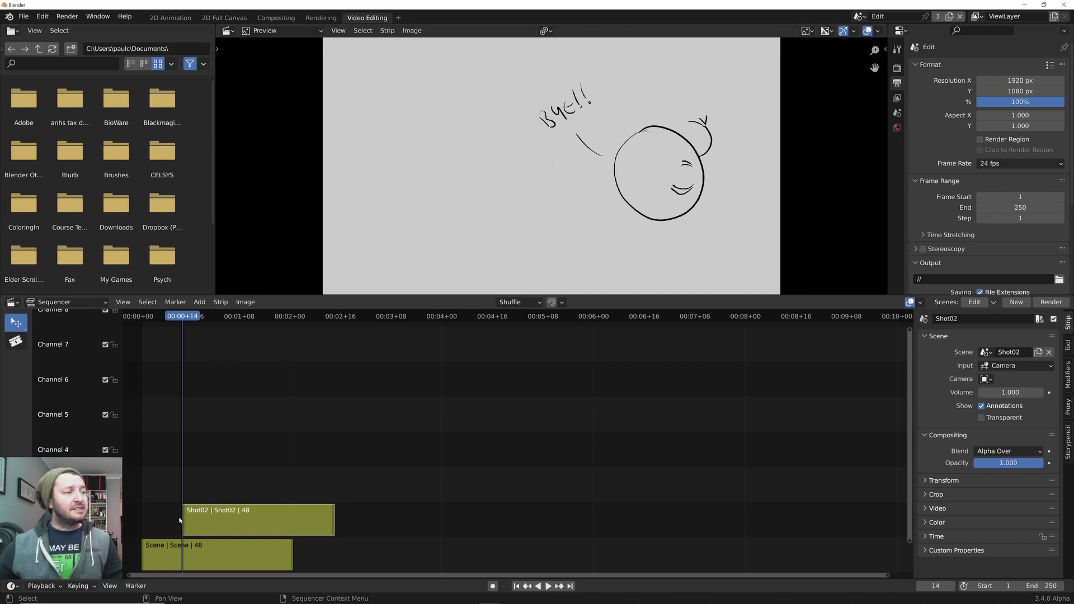
{"action": "left_click_drag", "start_coordinate": [198, 523], "coordinate": [250, 517]}
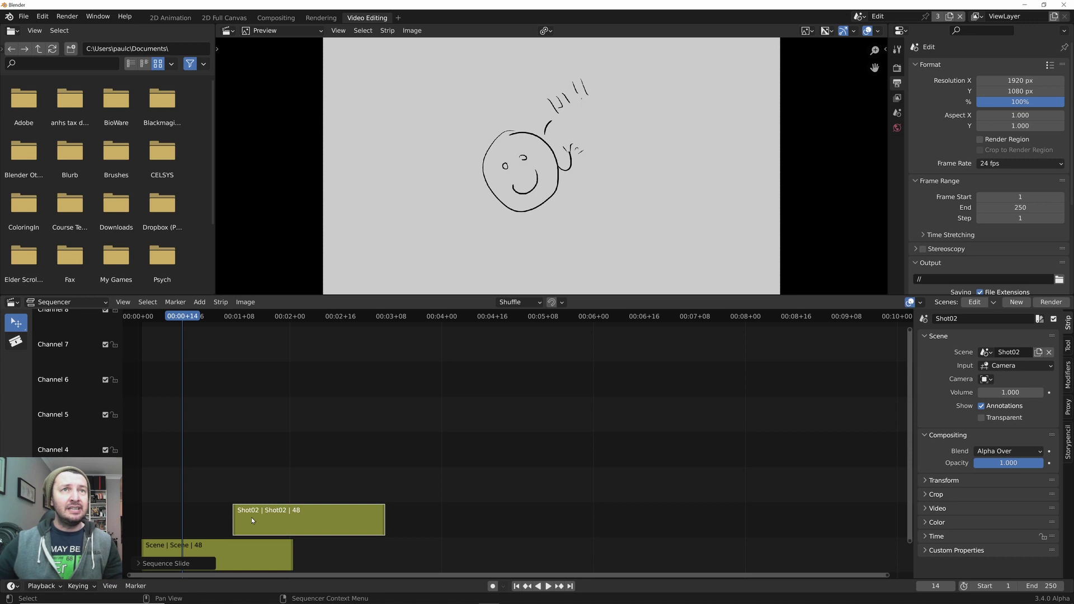
{"action": "left_click", "coordinate": [857, 17]}
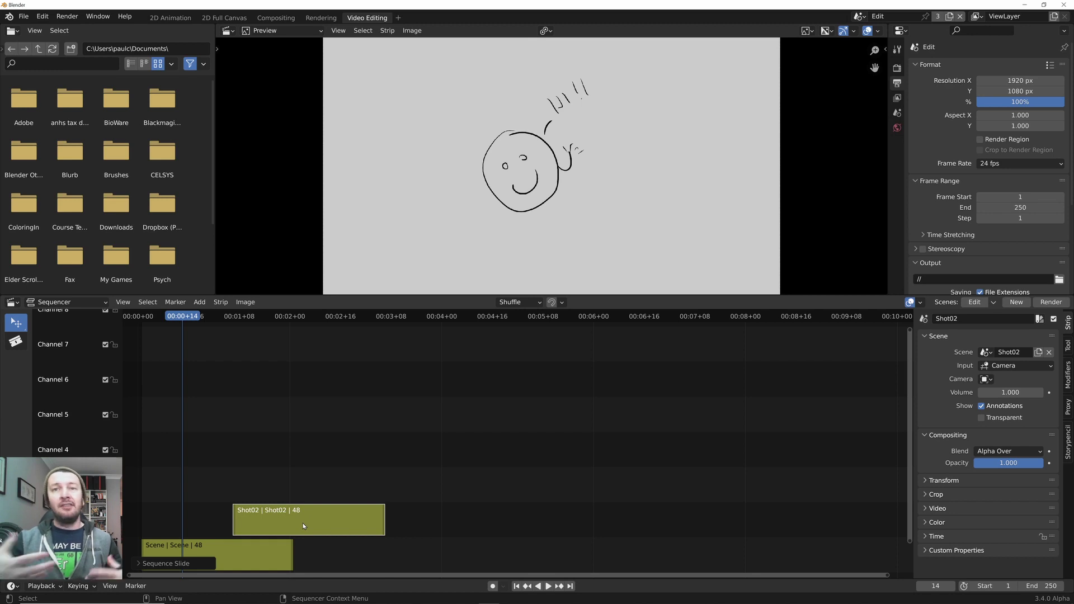
{"action": "left_click", "coordinate": [185, 553]}
{"action": "left_click", "coordinate": [16, 340]}
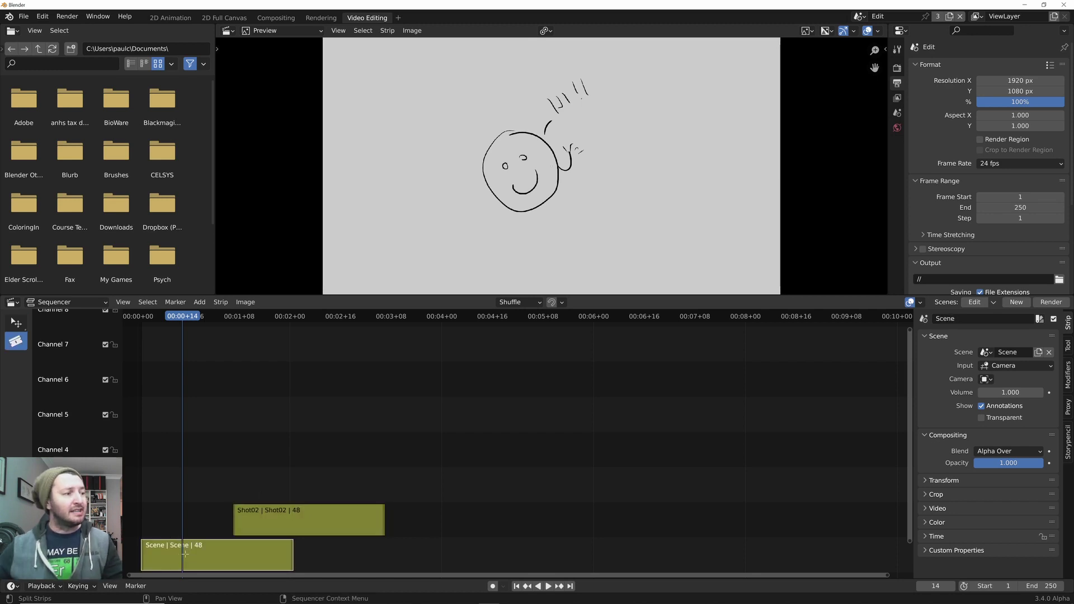
{"action": "key", "text": "w"}
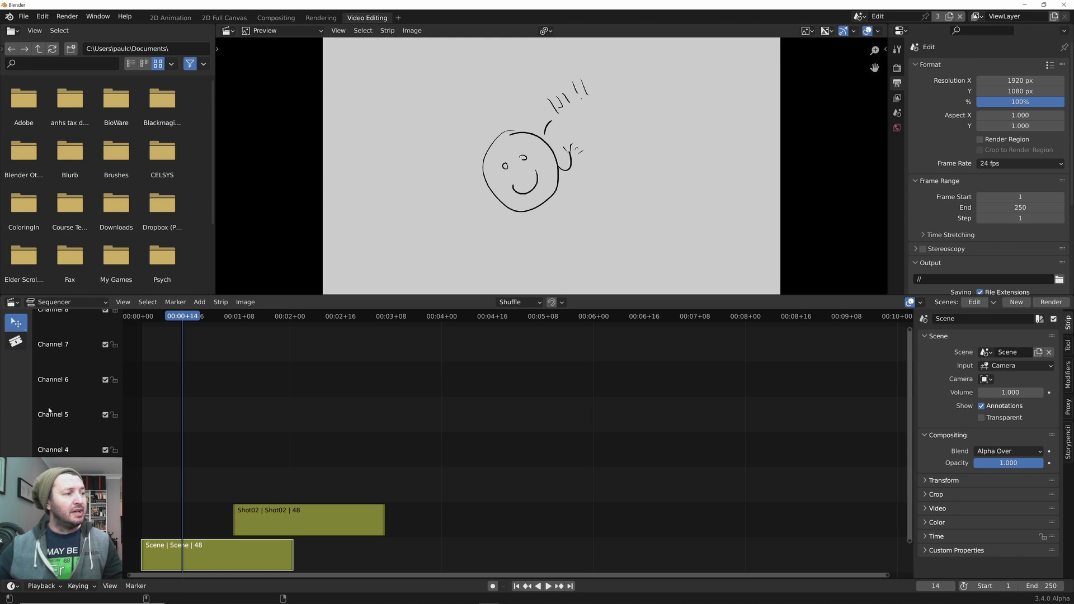
In the first scene at frame 20, ink a new head circle with two flat eye lines
{"action": "left_click", "coordinate": [974, 302]}
{"action": "mouse_move", "coordinate": [280, 480]}
{"action": "left_mouse_down"}
{"action": "mouse_move", "coordinate": [305, 482]}
{"action": "mouse_move", "coordinate": [267, 483]}
{"action": "mouse_move", "coordinate": [294, 484]}
{"action": "left_mouse_up"}
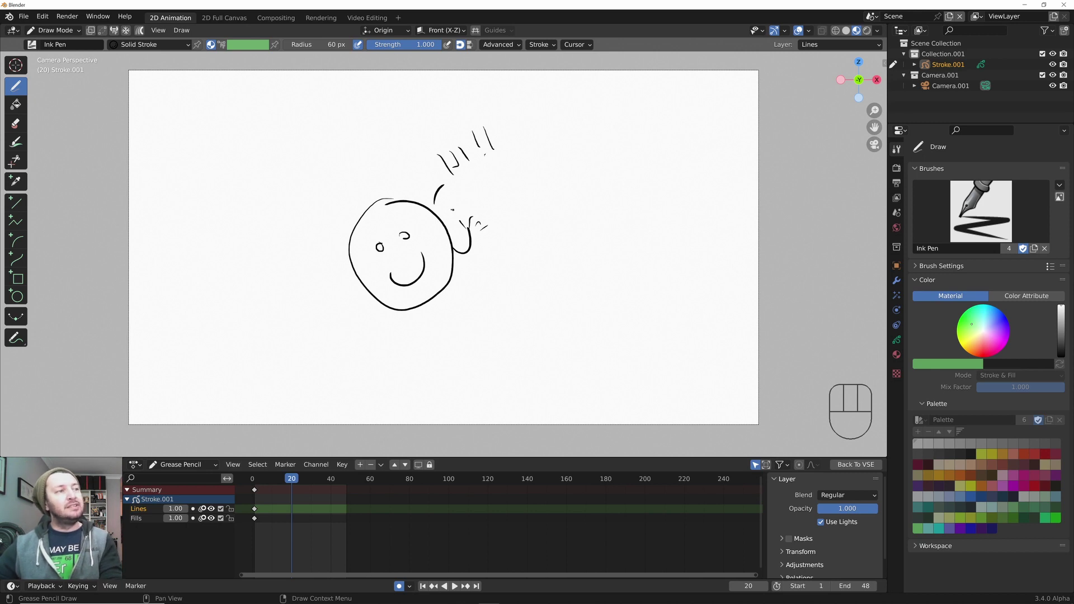
{"action": "mouse_move", "coordinate": [480, 216]}
{"action": "left_mouse_down"}
{"action": "mouse_move", "coordinate": [432, 200]}
{"action": "mouse_move", "coordinate": [441, 323]}
{"action": "mouse_move", "coordinate": [504, 225]}
{"action": "mouse_move", "coordinate": [457, 213]}
{"action": "left_mouse_up"}
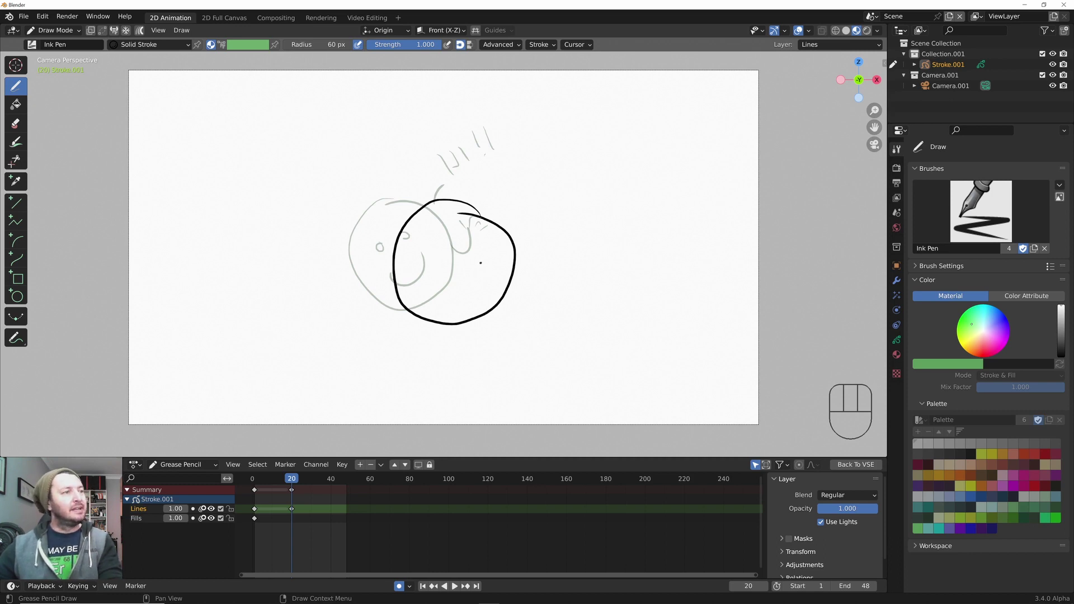
{"action": "left_click_drag", "start_coordinate": [482, 262], "coordinate": [501, 264]}
{"action": "mouse_move", "coordinate": [422, 263]}
{"action": "left_mouse_down"}
{"action": "mouse_move", "coordinate": [445, 263]}
{"action": "mouse_move", "coordinate": [423, 302]}
{"action": "mouse_move", "coordinate": [432, 305]}
{"action": "left_mouse_up"}
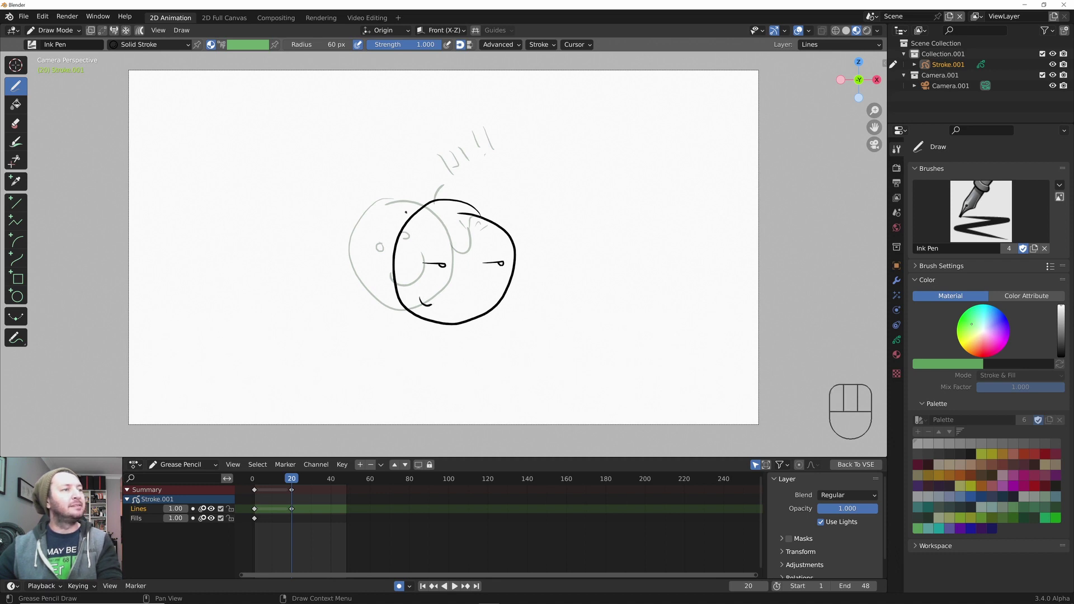
Back in the sequencer, blade-cut the Scene strip at frames 10 and 21
{"action": "left_click", "coordinate": [842, 463]}
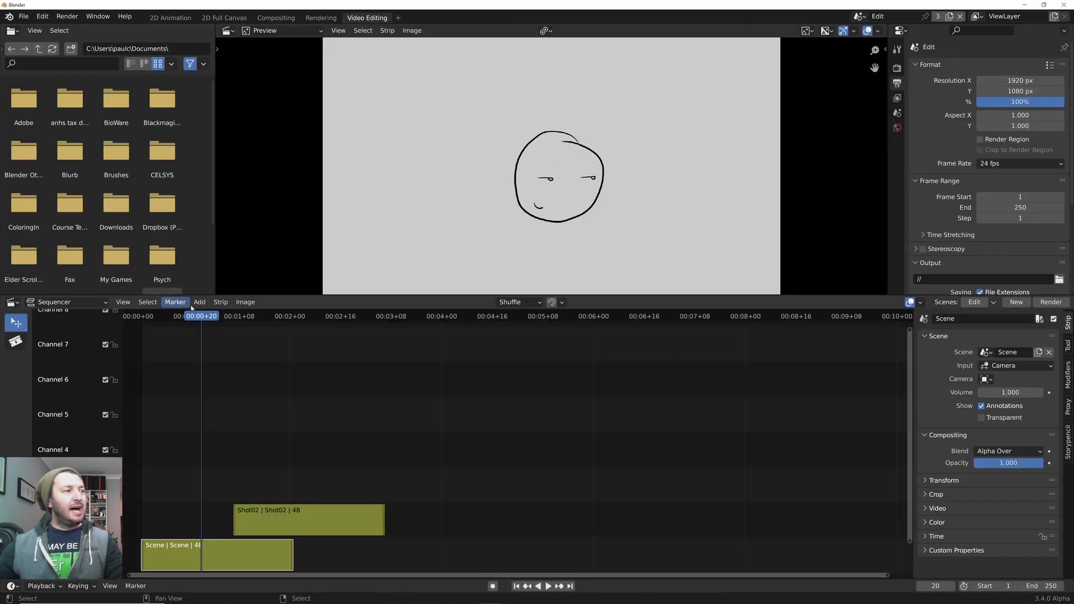
{"action": "key", "text": "space"}
{"action": "mouse_move", "coordinate": [202, 317]}
{"action": "left_mouse_down"}
{"action": "mouse_move", "coordinate": [159, 320]}
{"action": "mouse_move", "coordinate": [170, 319]}
{"action": "left_mouse_up"}
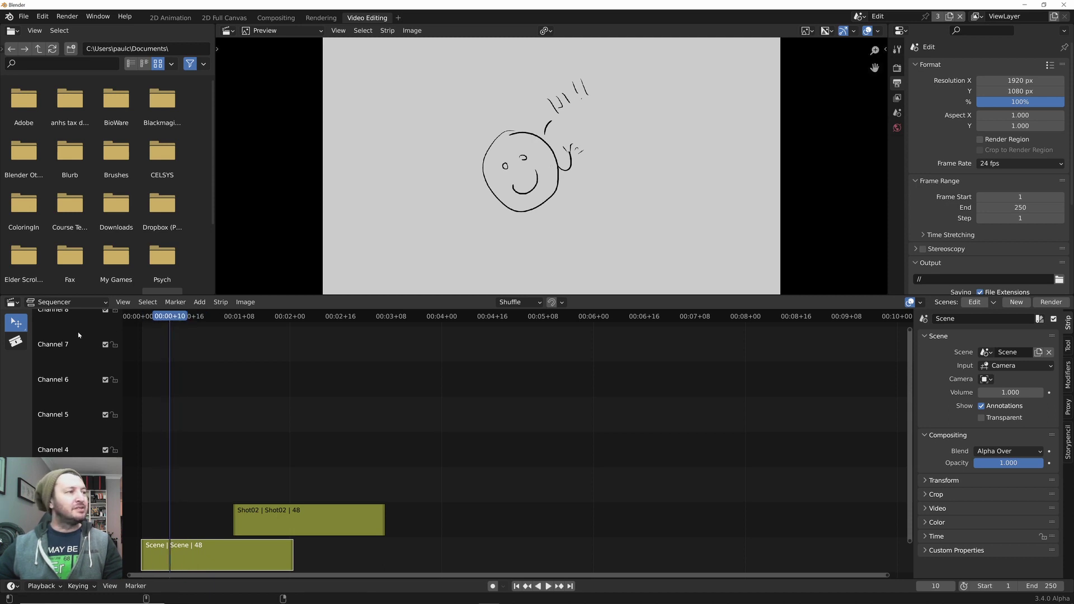
{"action": "left_click", "coordinate": [16, 341]}
{"action": "left_click", "coordinate": [174, 537]}
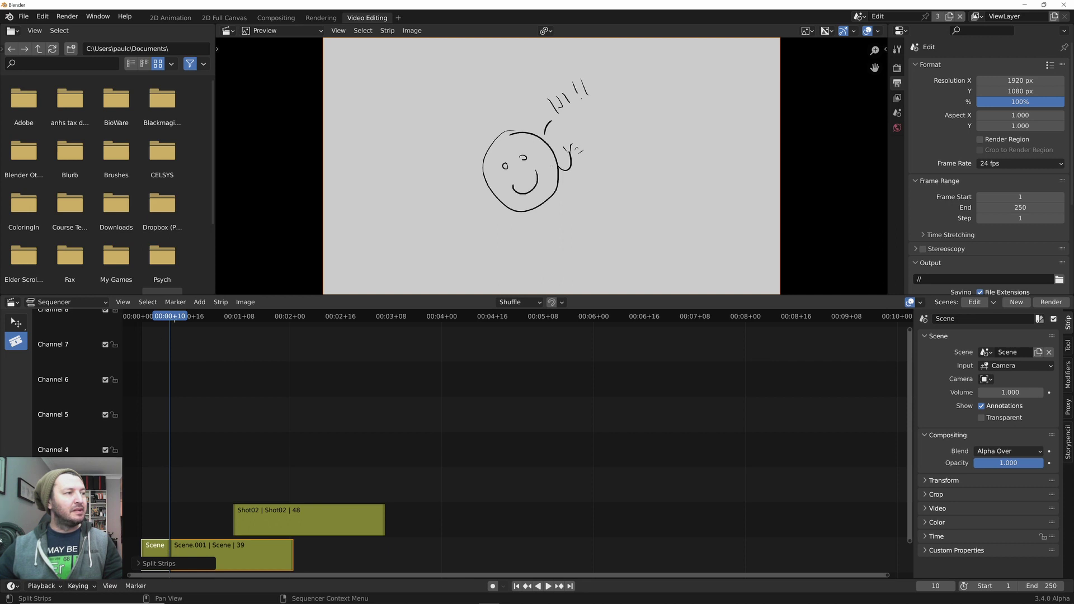
{"action": "key", "text": "space"}
{"action": "key", "text": "space"}
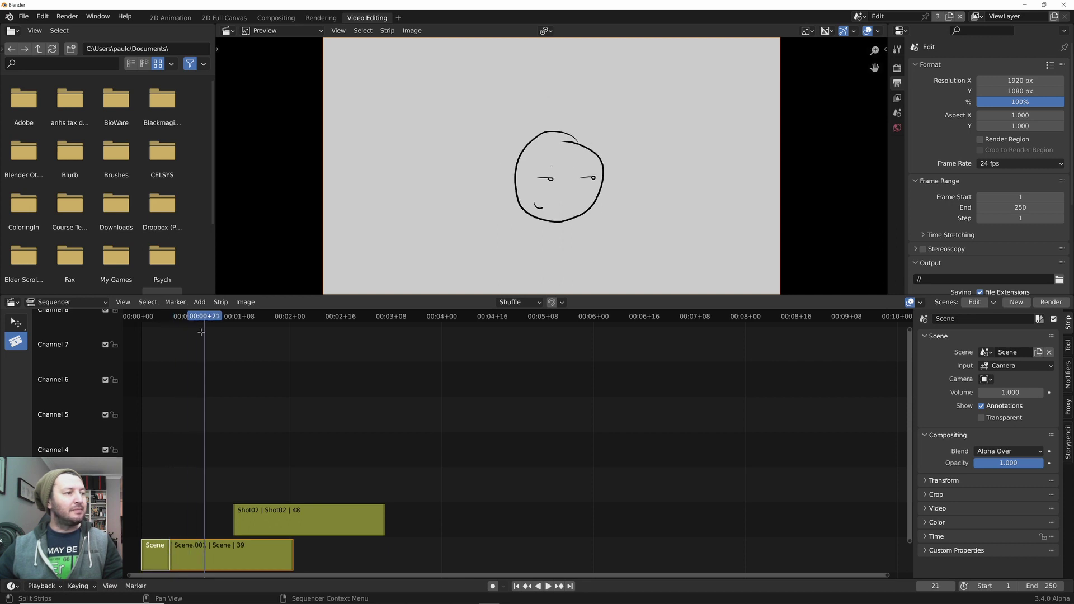
{"action": "left_click", "coordinate": [207, 553]}
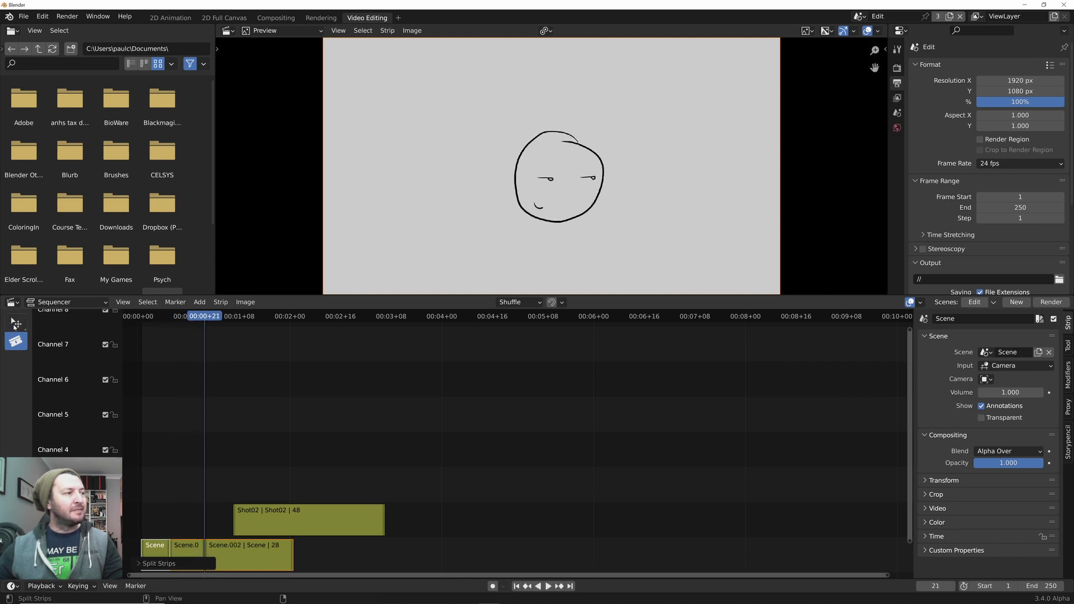
Delete the middle Scene piece and slide the last piece left to close the gap
{"action": "key", "text": "w"}
{"action": "left_click", "coordinate": [186, 551]}
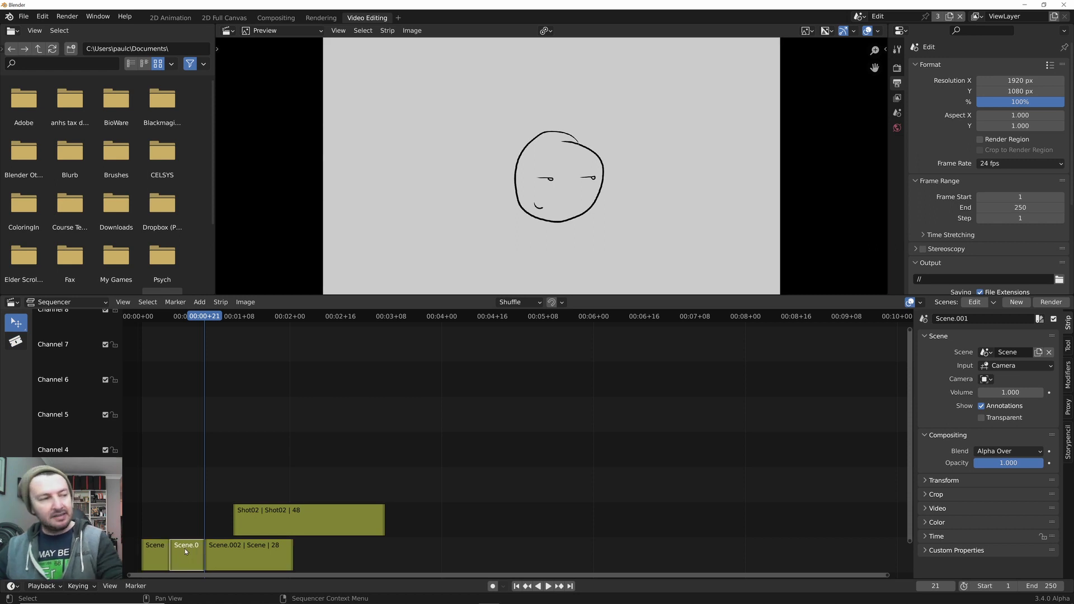
{"action": "key", "text": "Delete"}
{"action": "left_click_drag", "start_coordinate": [258, 561], "coordinate": [220, 555]}
{"action": "left_click", "coordinate": [220, 555]}
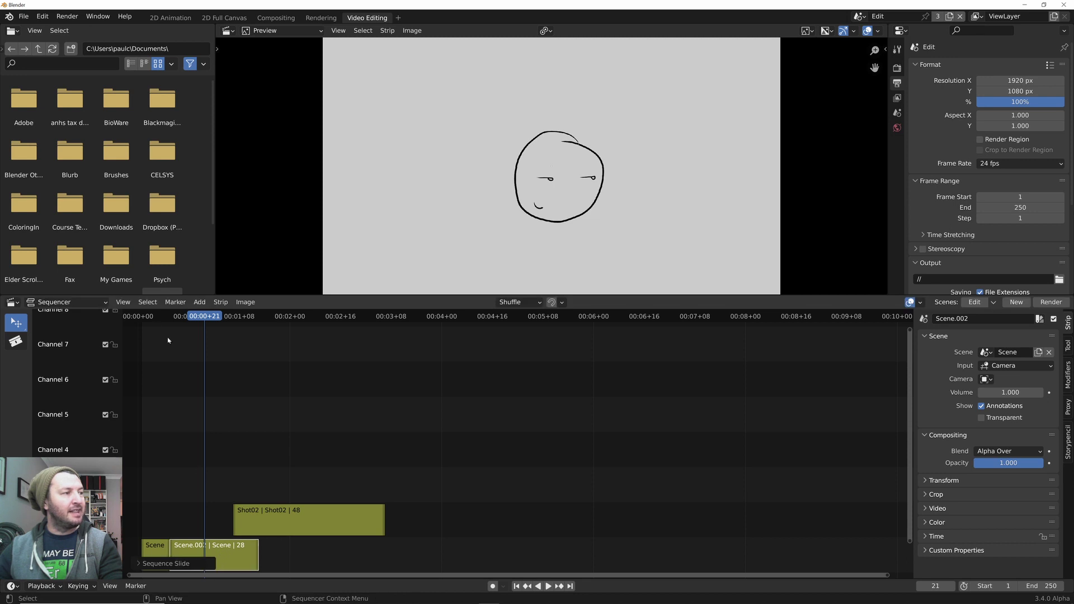
Slide the Shot02 strip 8 frames earlier so it runs from frame 22 to 69
{"action": "mouse_move", "coordinate": [168, 321]}
{"action": "left_mouse_down"}
{"action": "mouse_move", "coordinate": [180, 323]}
{"action": "mouse_move", "coordinate": [158, 326]}
{"action": "mouse_move", "coordinate": [183, 328]}
{"action": "mouse_move", "coordinate": [164, 332]}
{"action": "mouse_move", "coordinate": [205, 338]}
{"action": "left_mouse_up"}
{"action": "left_click_drag", "start_coordinate": [306, 527], "coordinate": [274, 518]}
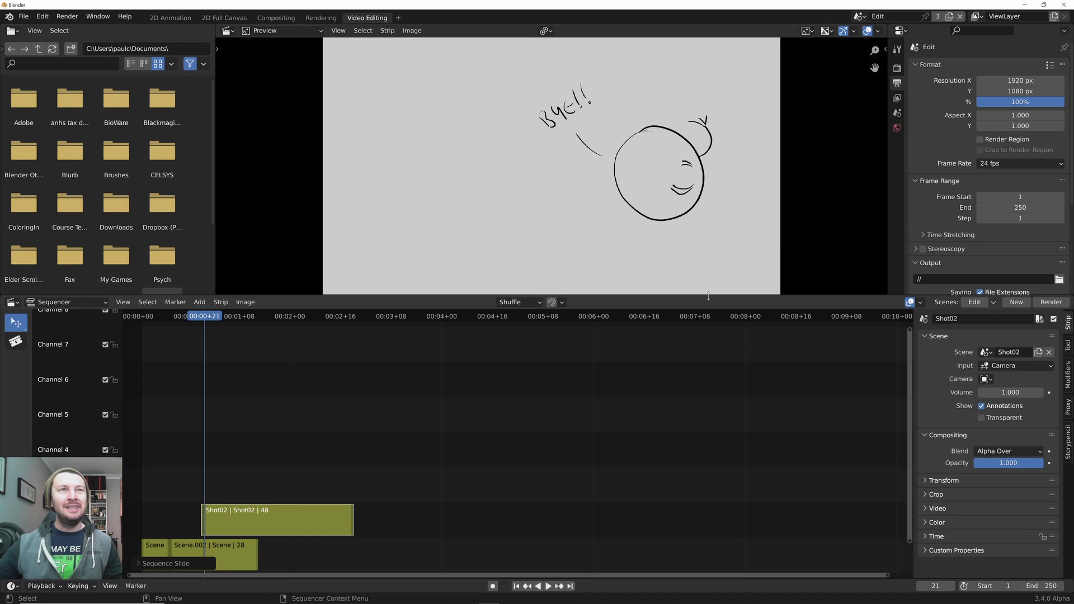
{"action": "left_click", "coordinate": [859, 16]}
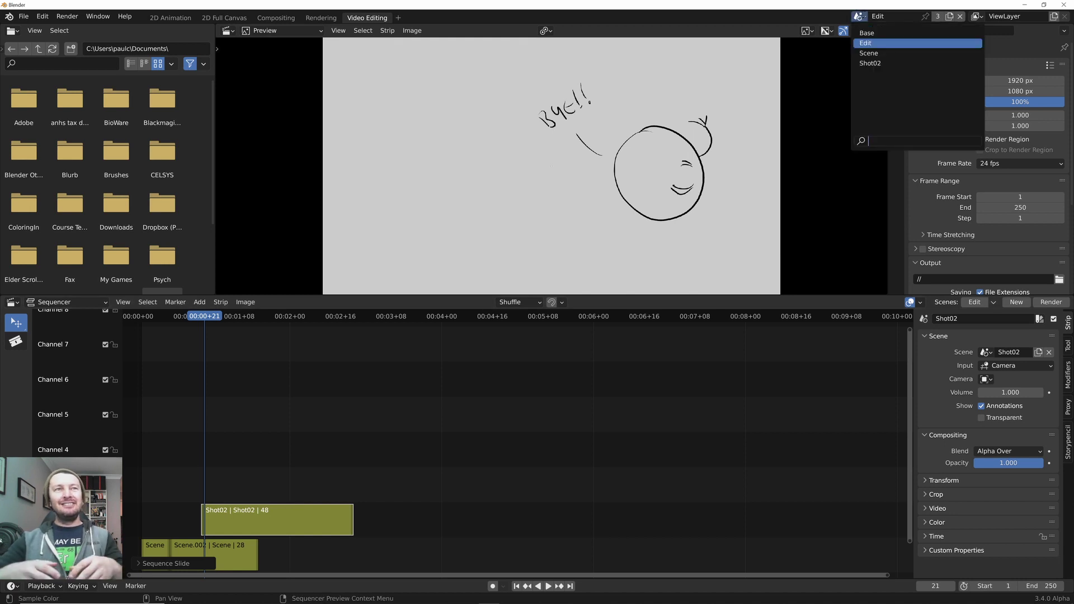